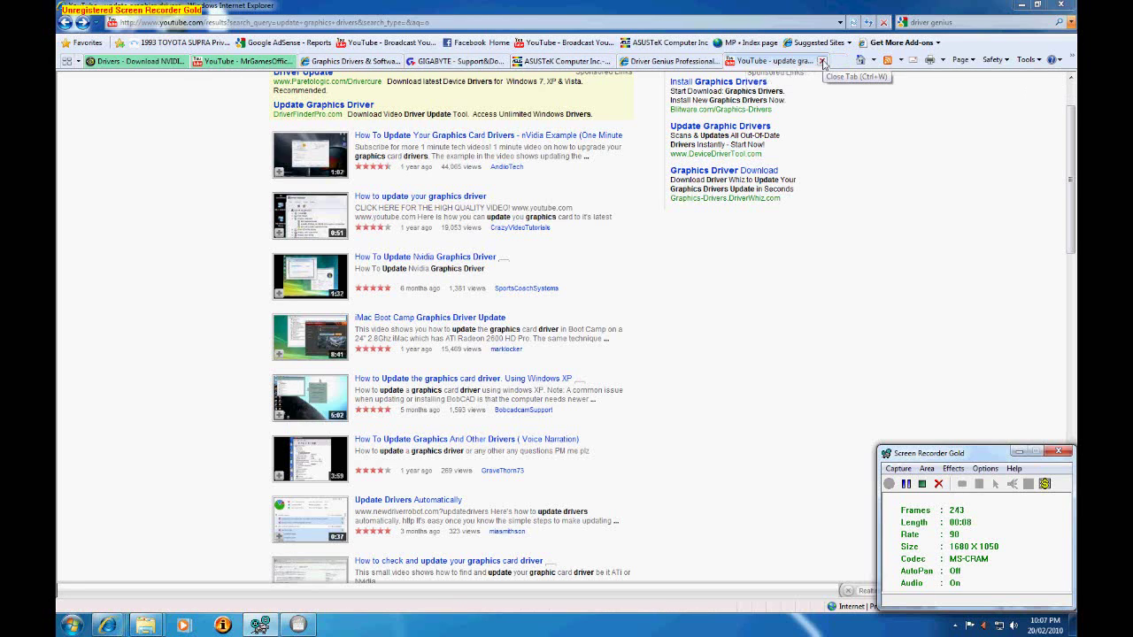
- Close the YouTube graphics driver search results and bring up the NVIDIA driver download page
{"action": "left_click", "coordinate": [822, 61]}
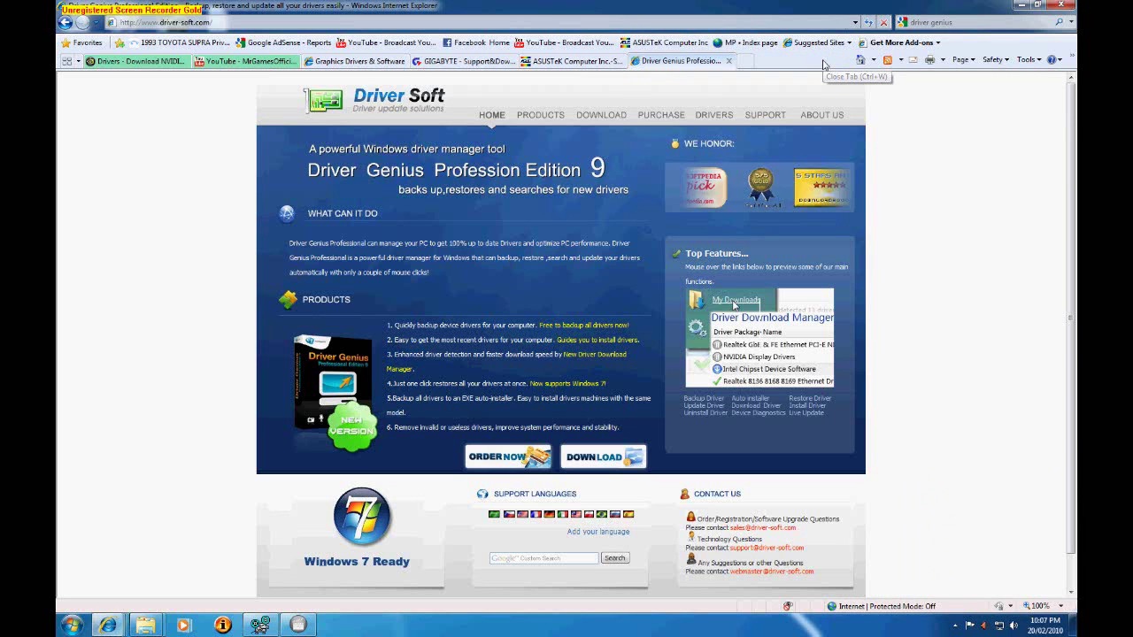
{"action": "left_click", "coordinate": [163, 64]}
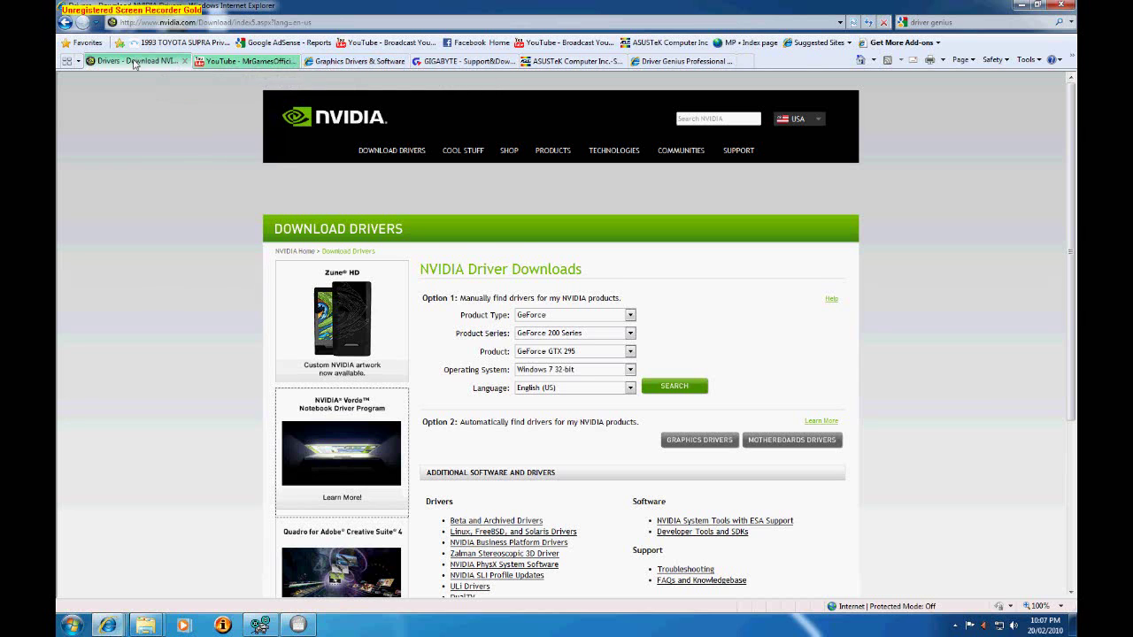
- Examine the NVIDIA and AMD graphics driver download pages alternately, finishing on the NVIDIA page
{"action": "left_click", "coordinate": [333, 62]}
{"action": "left_click", "coordinate": [167, 62]}
{"action": "left_click", "coordinate": [321, 62]}
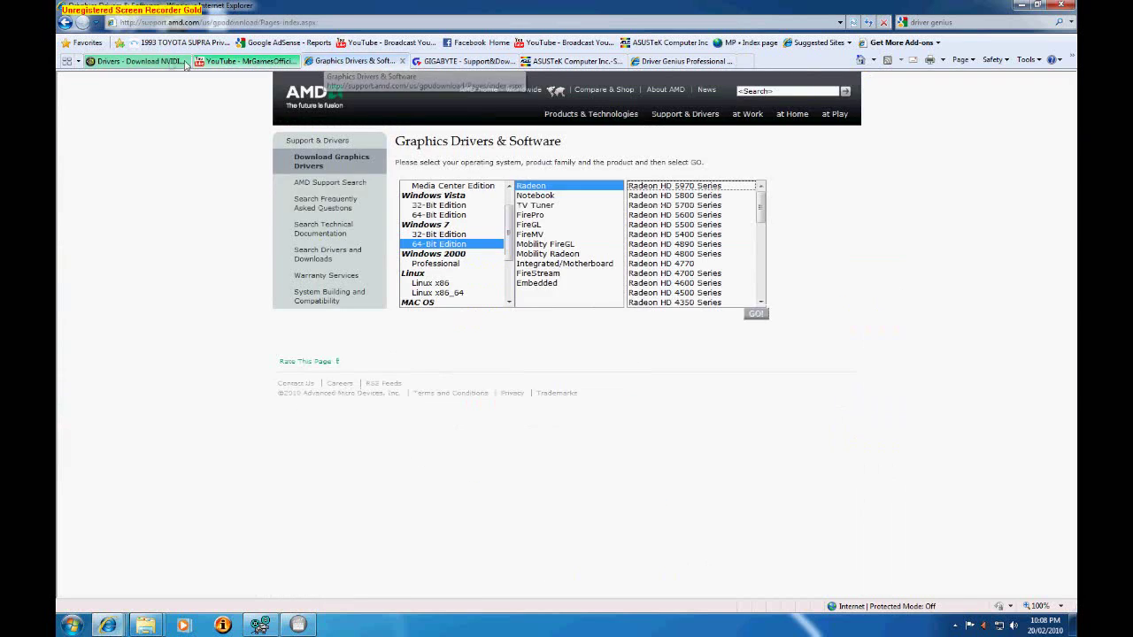
{"action": "left_click", "coordinate": [181, 62]}
{"action": "left_click", "coordinate": [320, 62]}
{"action": "left_click", "coordinate": [159, 63]}
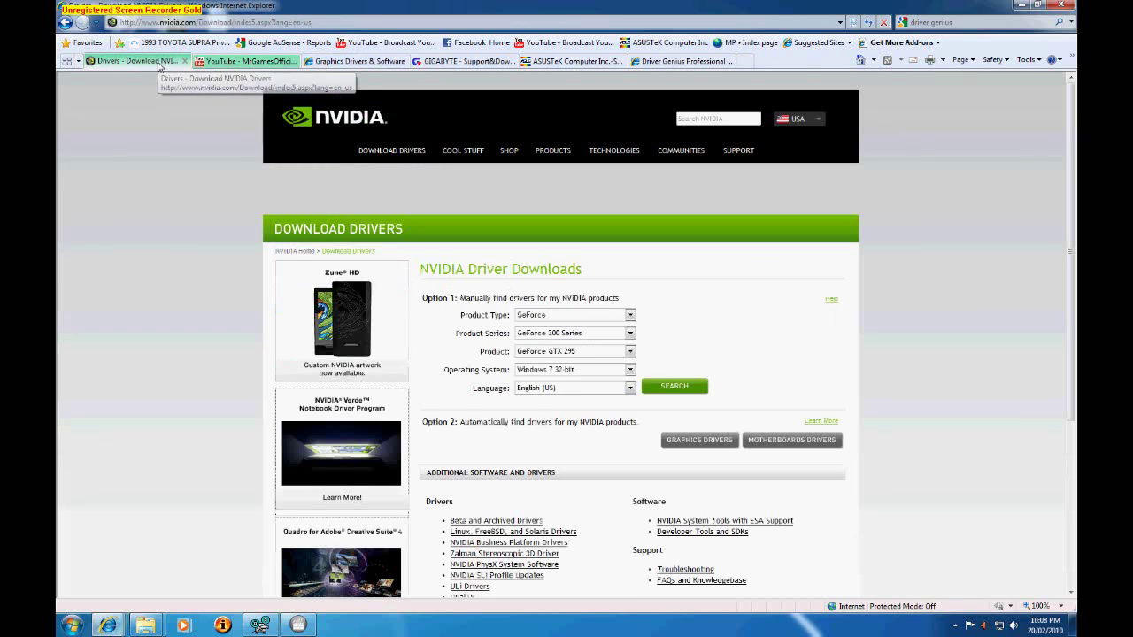
{"action": "left_click", "coordinate": [353, 62]}
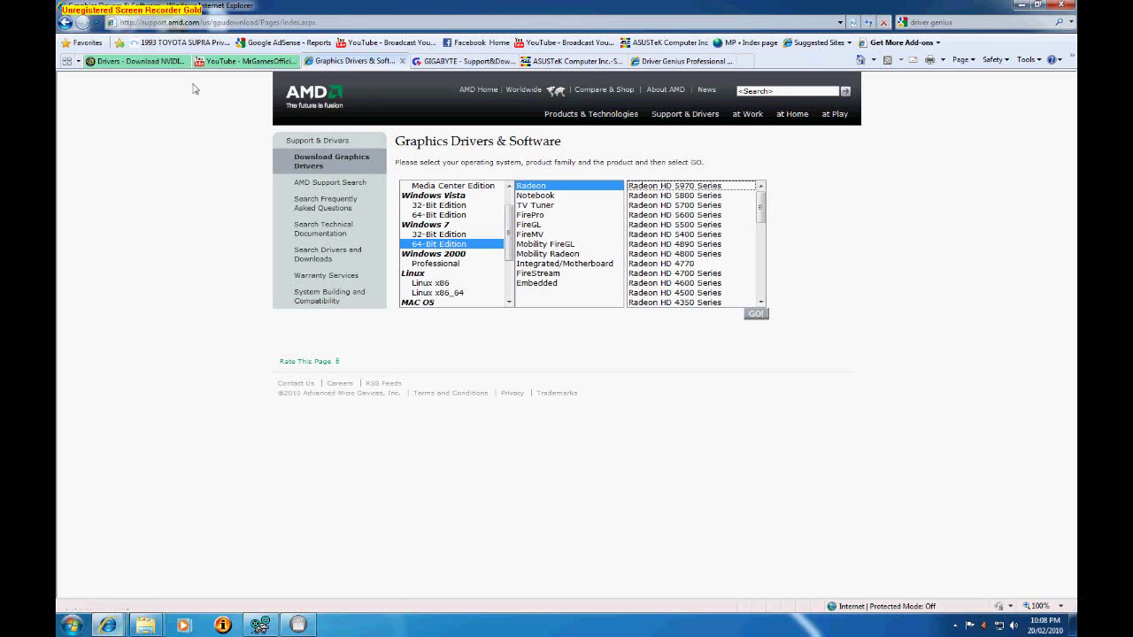
{"action": "left_click", "coordinate": [152, 63]}
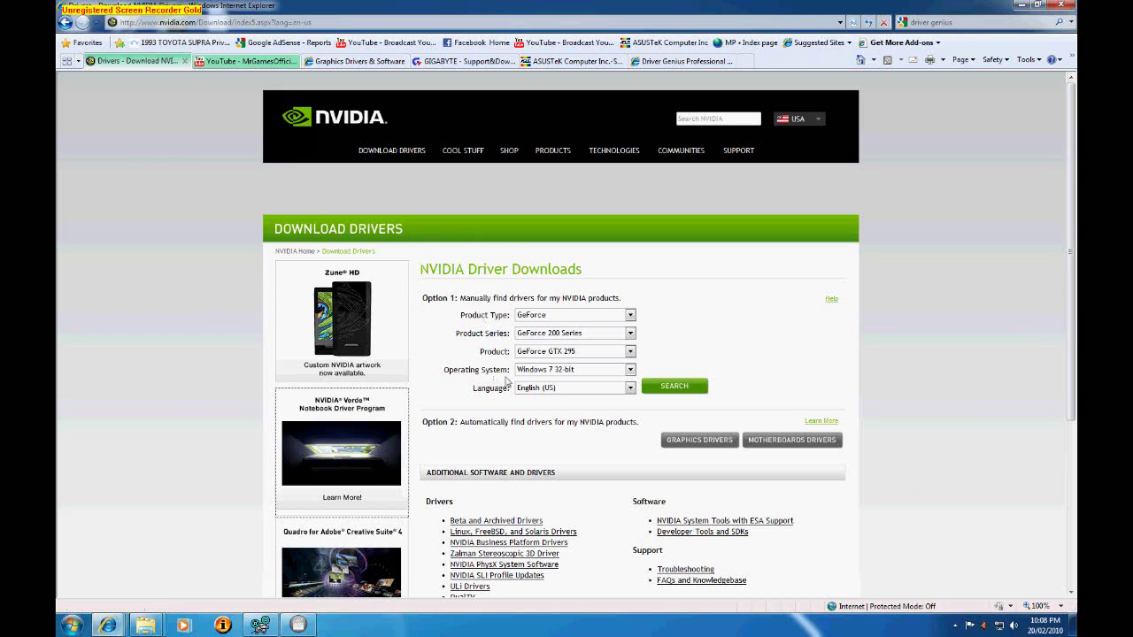
- In the NVIDIA manual driver search, choose product type GeForce, the GeForce 200 Series and product GeForce GTX 285
{"action": "left_click", "coordinate": [629, 316]}
{"action": "left_click", "coordinate": [630, 316]}
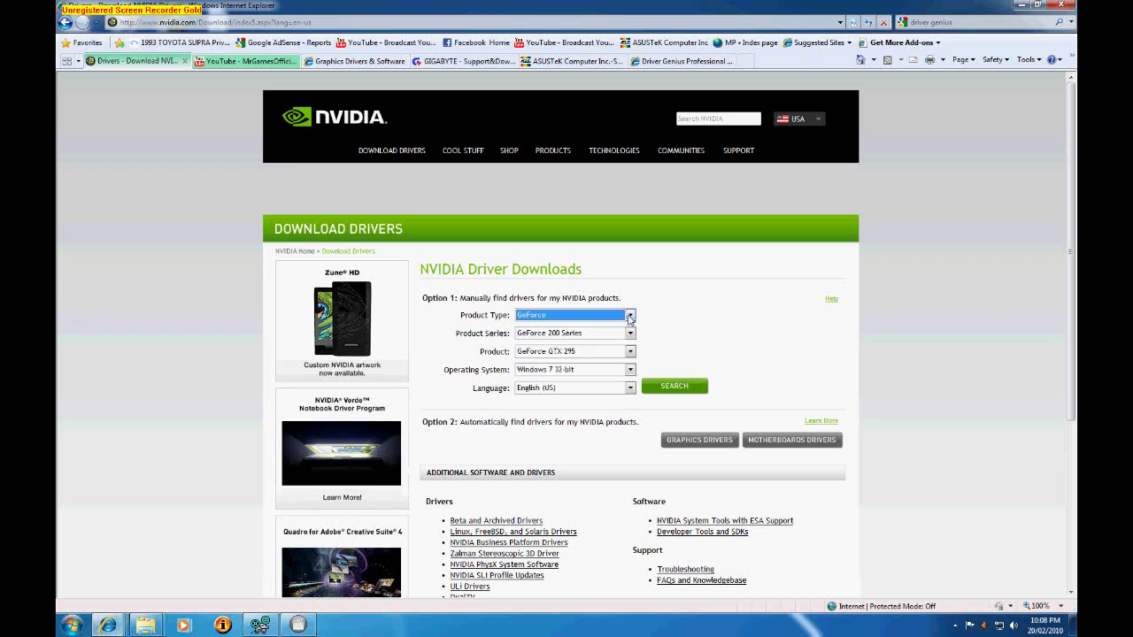
{"action": "left_click", "coordinate": [630, 316]}
{"action": "left_click", "coordinate": [629, 316]}
{"action": "left_click", "coordinate": [631, 335]}
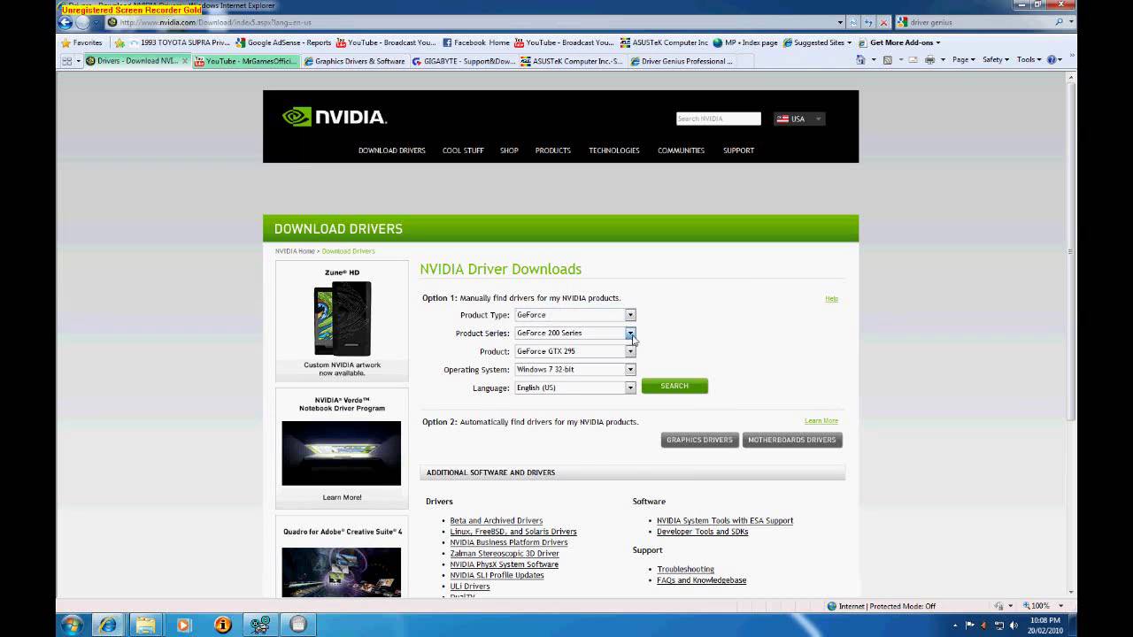
{"action": "left_click", "coordinate": [630, 335]}
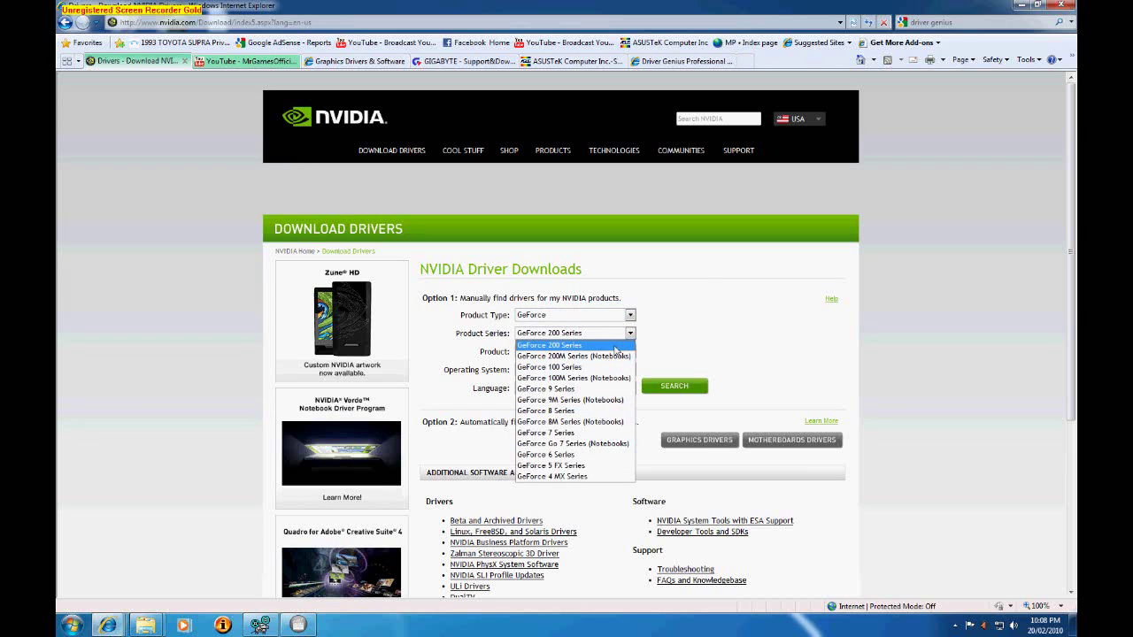
{"action": "left_click", "coordinate": [616, 348]}
{"action": "left_click", "coordinate": [631, 353]}
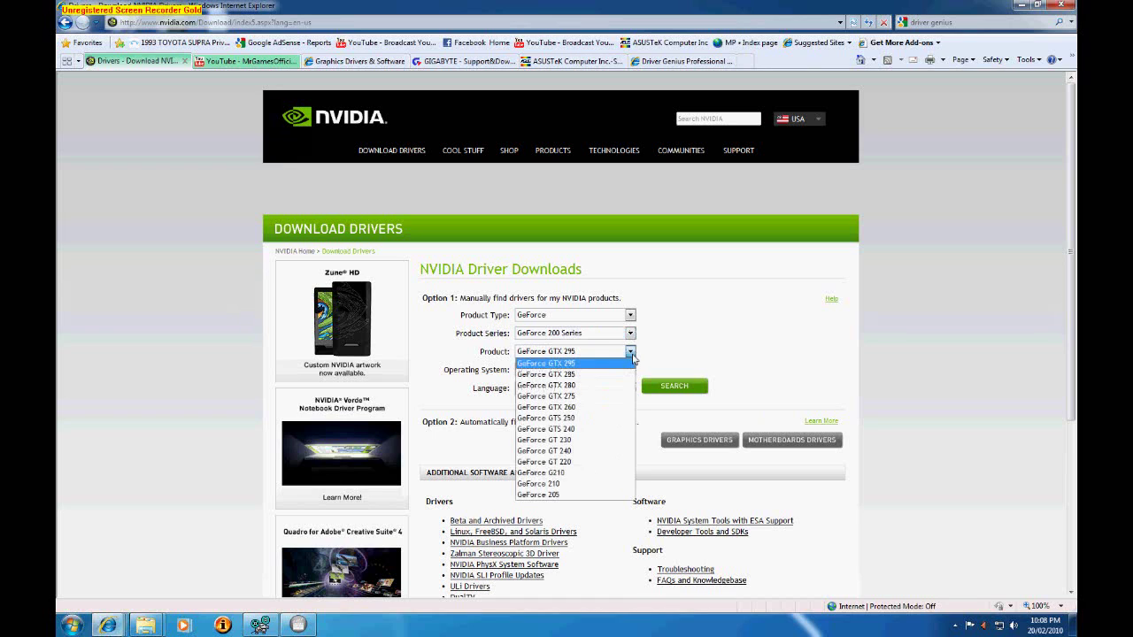
{"action": "left_click", "coordinate": [589, 375]}
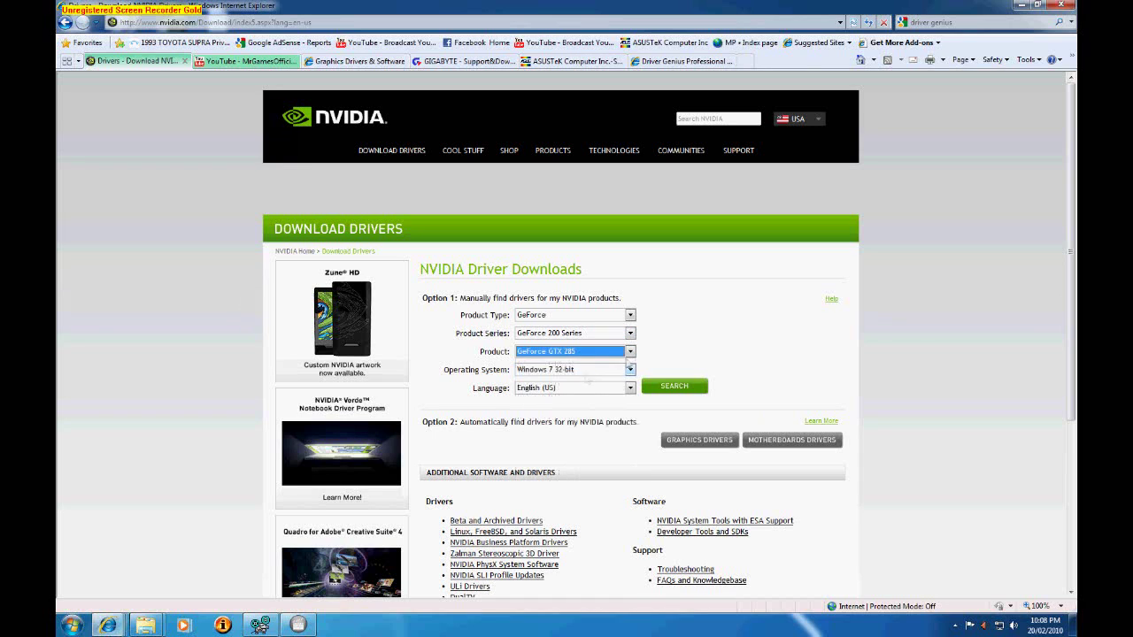
- Set the operating system to Windows 7 64-bit and search for the matching NVIDIA driver, then review its release page
{"action": "left_click", "coordinate": [630, 370]}
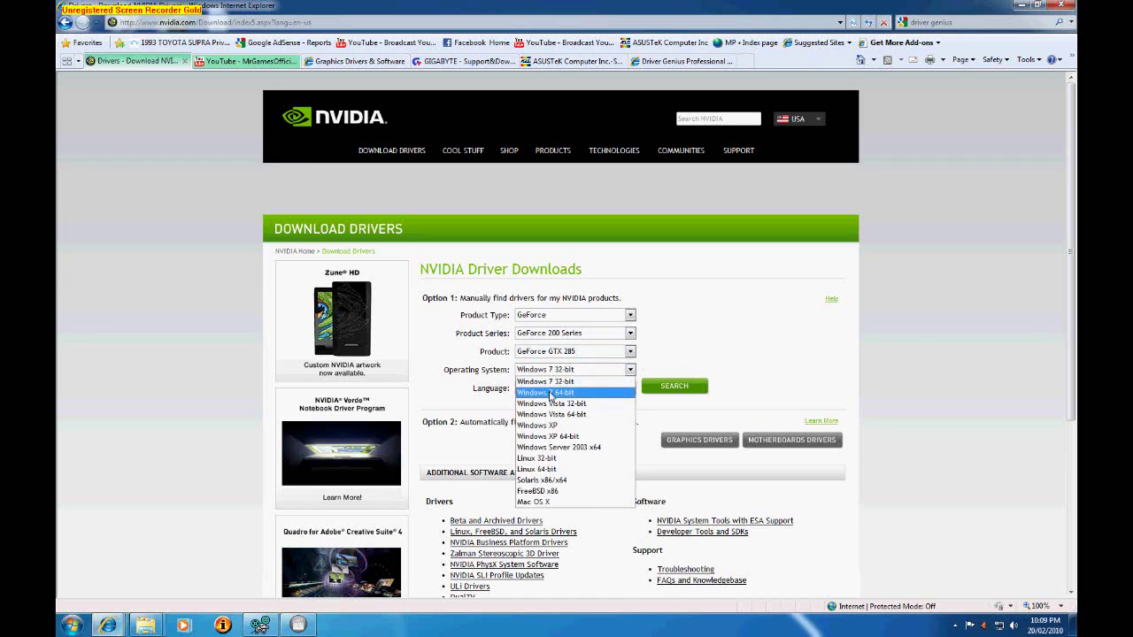
{"action": "left_click", "coordinate": [550, 394]}
{"action": "left_click", "coordinate": [632, 371]}
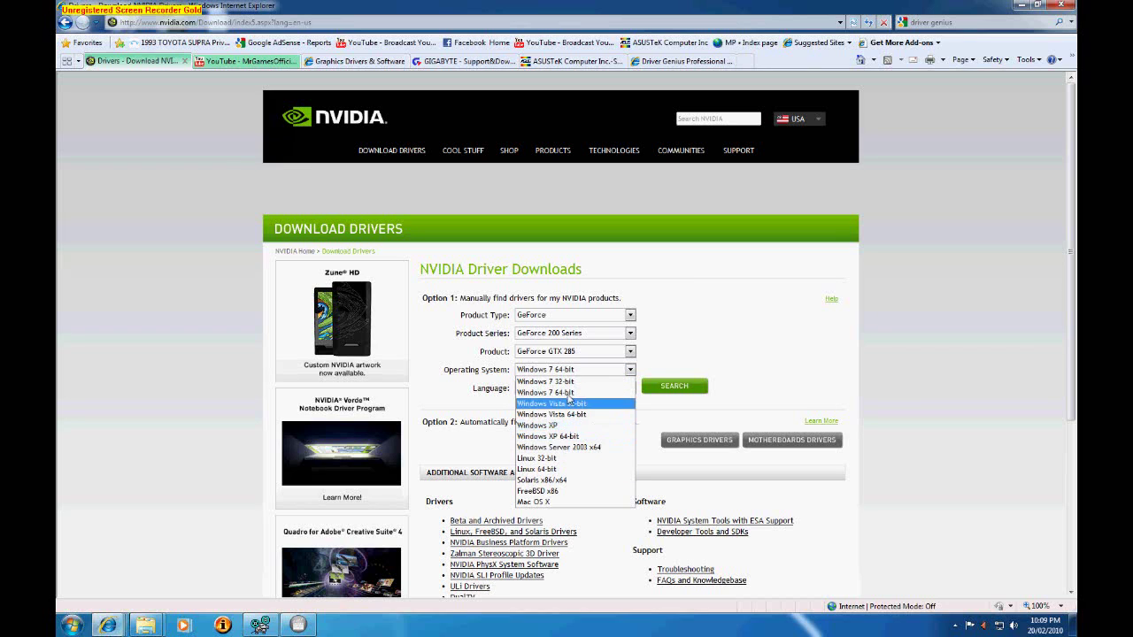
{"action": "left_click", "coordinate": [650, 416]}
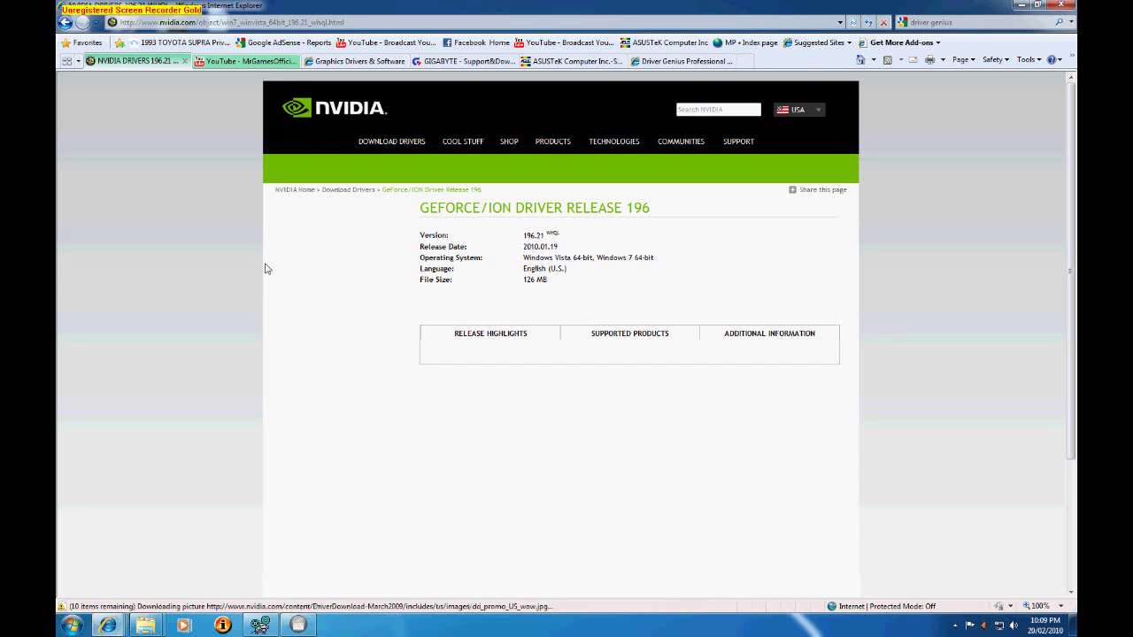
{"action": "scroll", "coordinate": [526, 248], "scroll_direction": "down", "scroll_amount": 1}
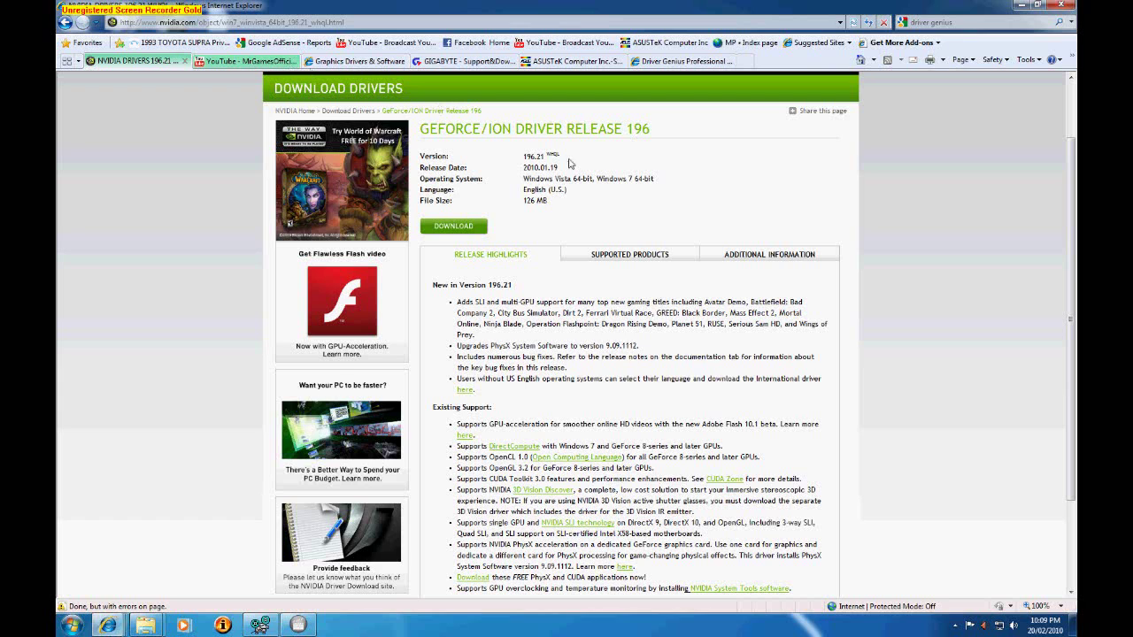
{"action": "scroll", "coordinate": [569, 162], "scroll_direction": "up", "scroll_amount": 1}
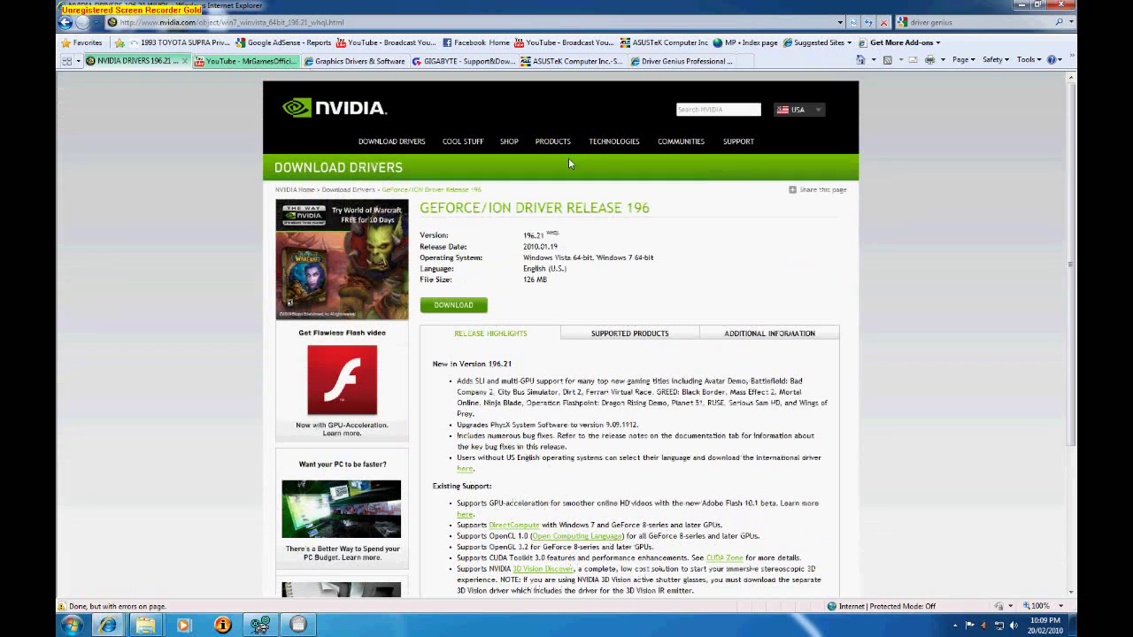
- On AMD's graphics driver page, select the Radeon HD 5970 Series for Windows 7 64-bit and submit the selection
{"action": "left_click", "coordinate": [381, 62]}
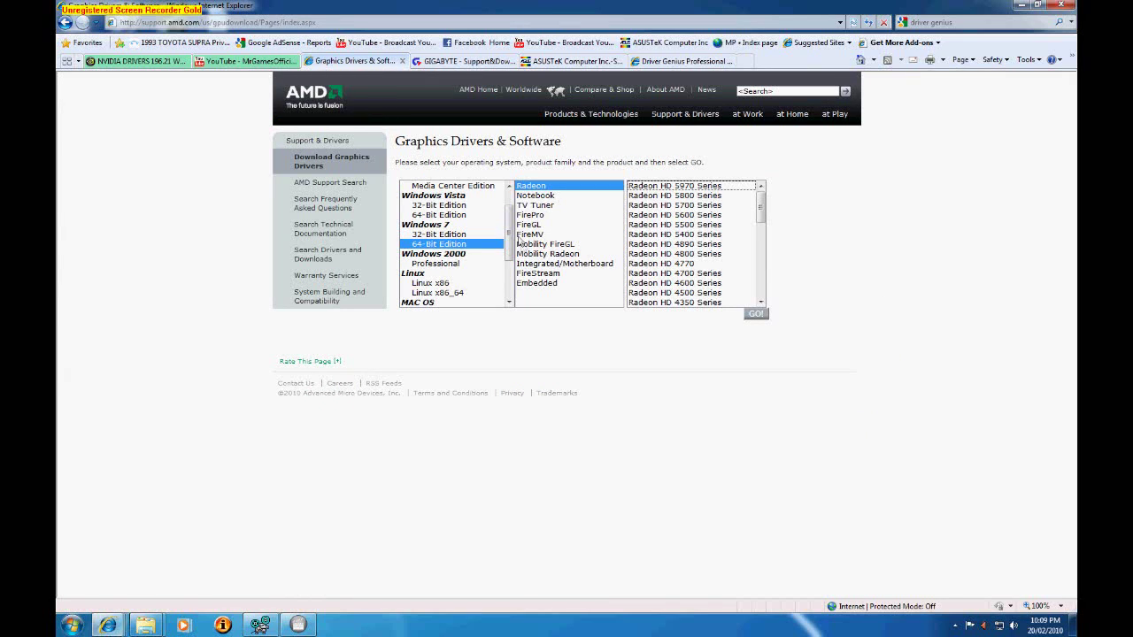
{"action": "mouse_move", "coordinate": [511, 232]}
{"action": "left_mouse_down"}
{"action": "mouse_move", "coordinate": [511, 221]}
{"action": "mouse_move", "coordinate": [511, 253]}
{"action": "mouse_move", "coordinate": [511, 216]}
{"action": "left_mouse_up"}
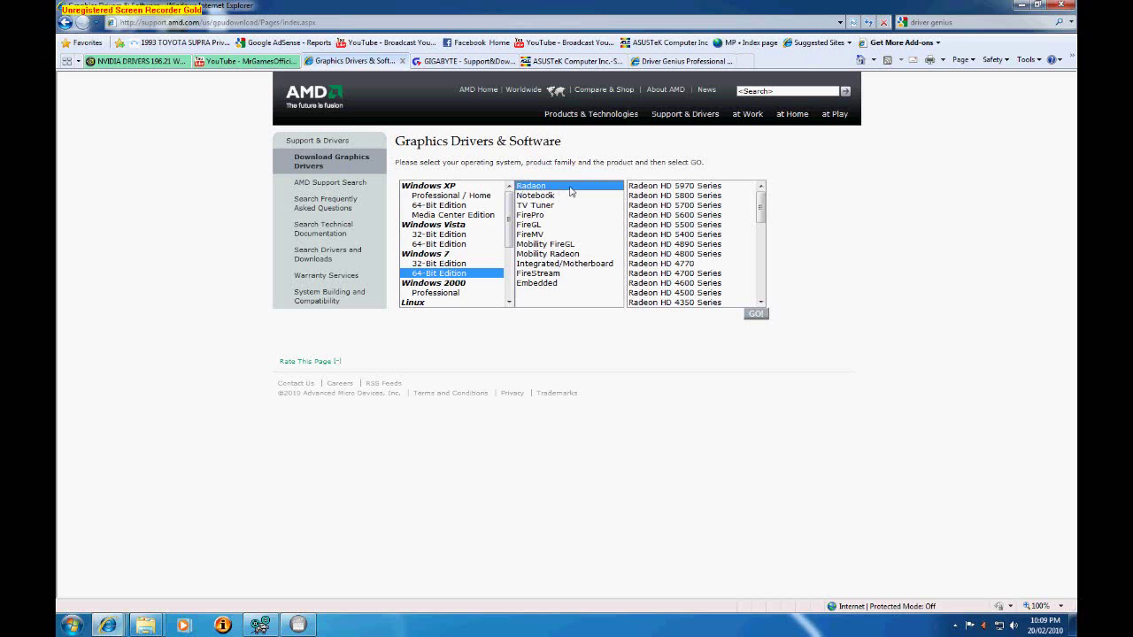
{"action": "mouse_move", "coordinate": [760, 206]}
{"action": "left_mouse_down"}
{"action": "mouse_move", "coordinate": [761, 232]}
{"action": "mouse_move", "coordinate": [760, 189]}
{"action": "left_mouse_up"}
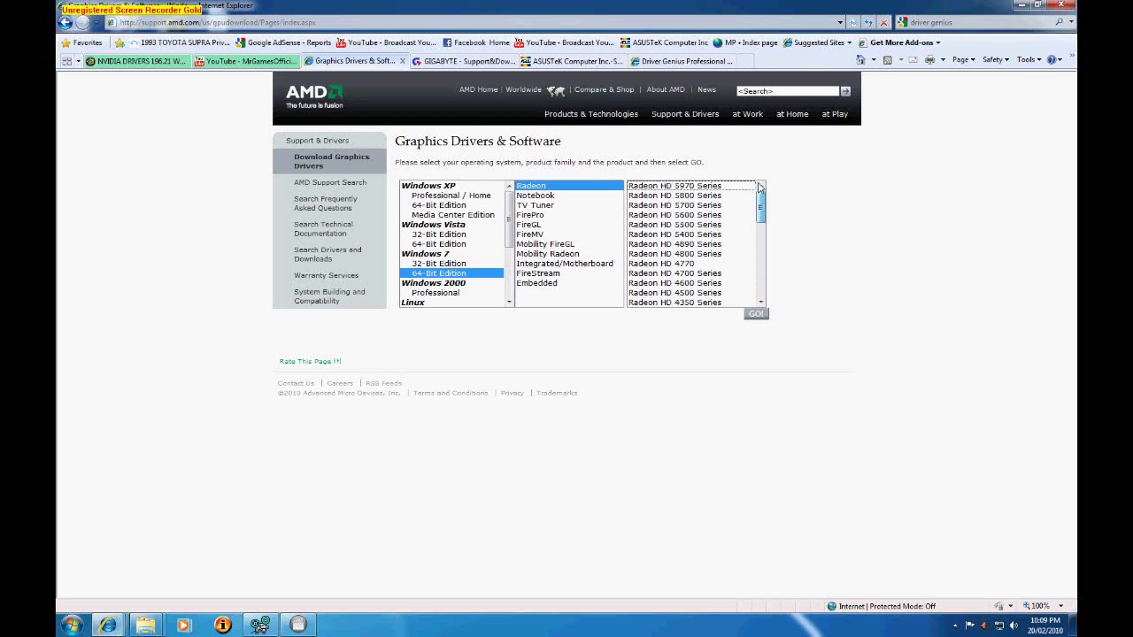
{"action": "left_click", "coordinate": [711, 187]}
{"action": "left_click", "coordinate": [758, 314]}
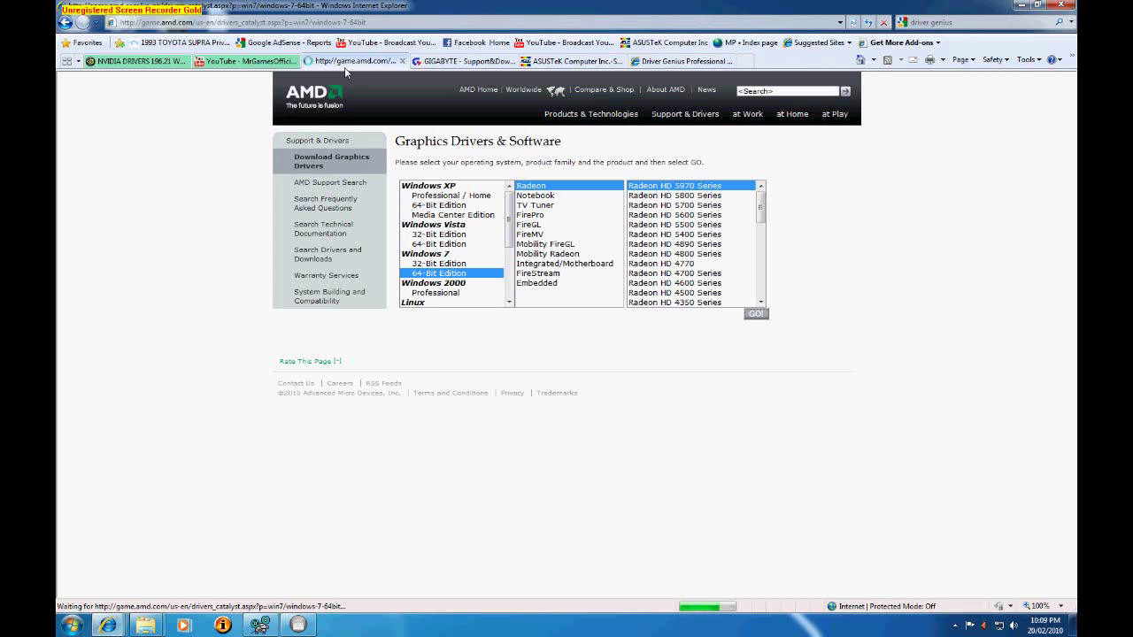
- Examine the NVIDIA driver release page and the AMD Catalyst drivers page for their download options
{"action": "left_click", "coordinate": [174, 64]}
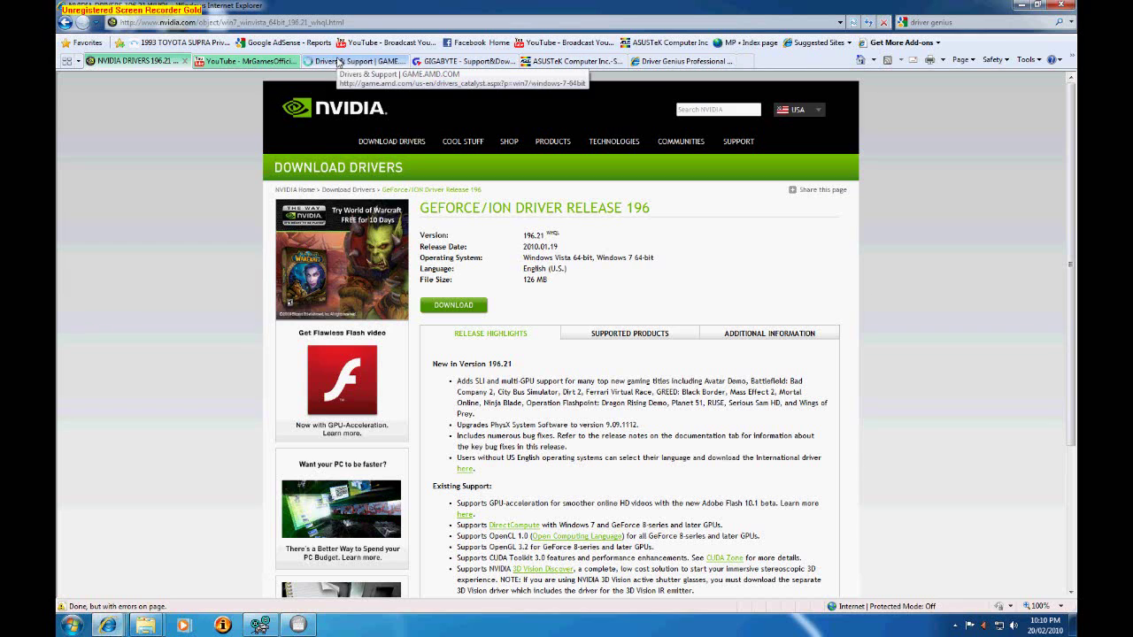
{"action": "left_click", "coordinate": [337, 62]}
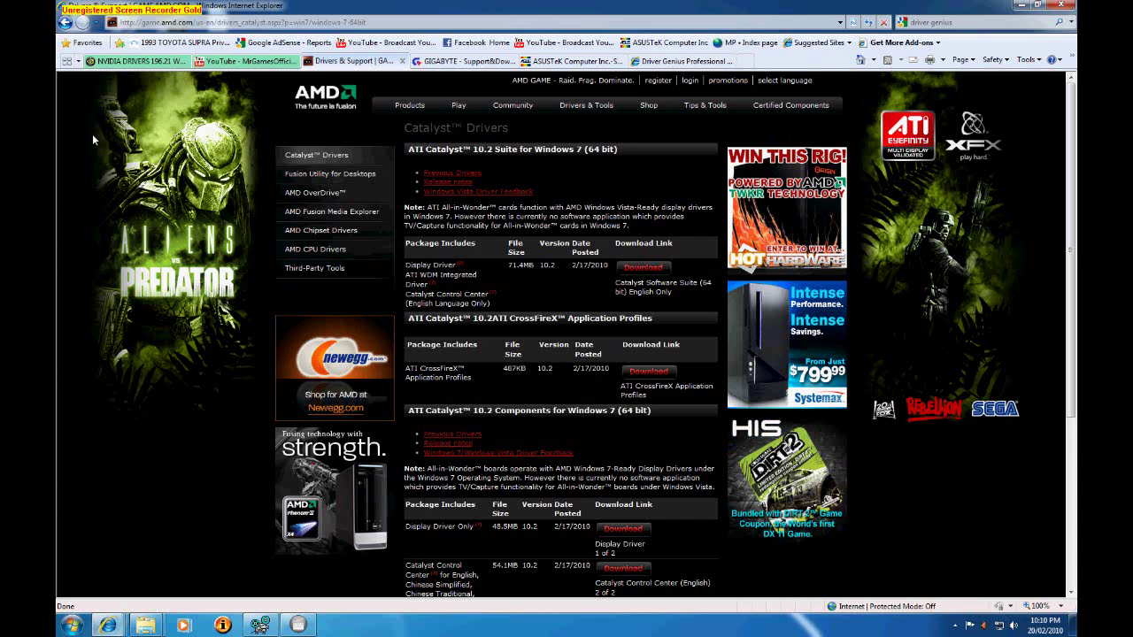
{"action": "left_click", "coordinate": [167, 61]}
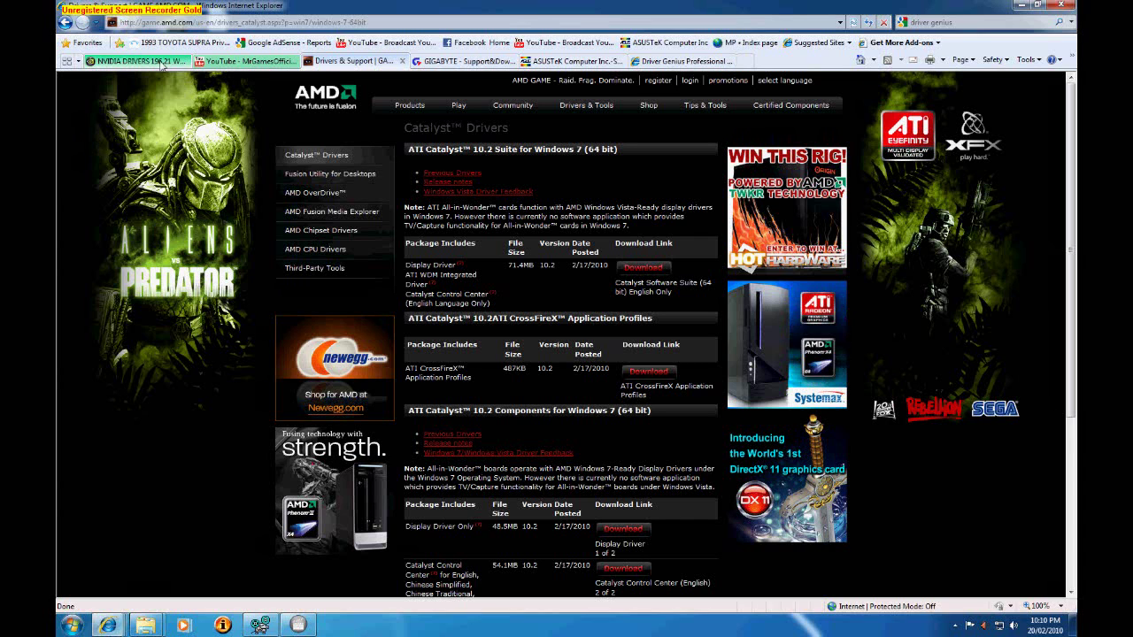
{"action": "left_click", "coordinate": [375, 63]}
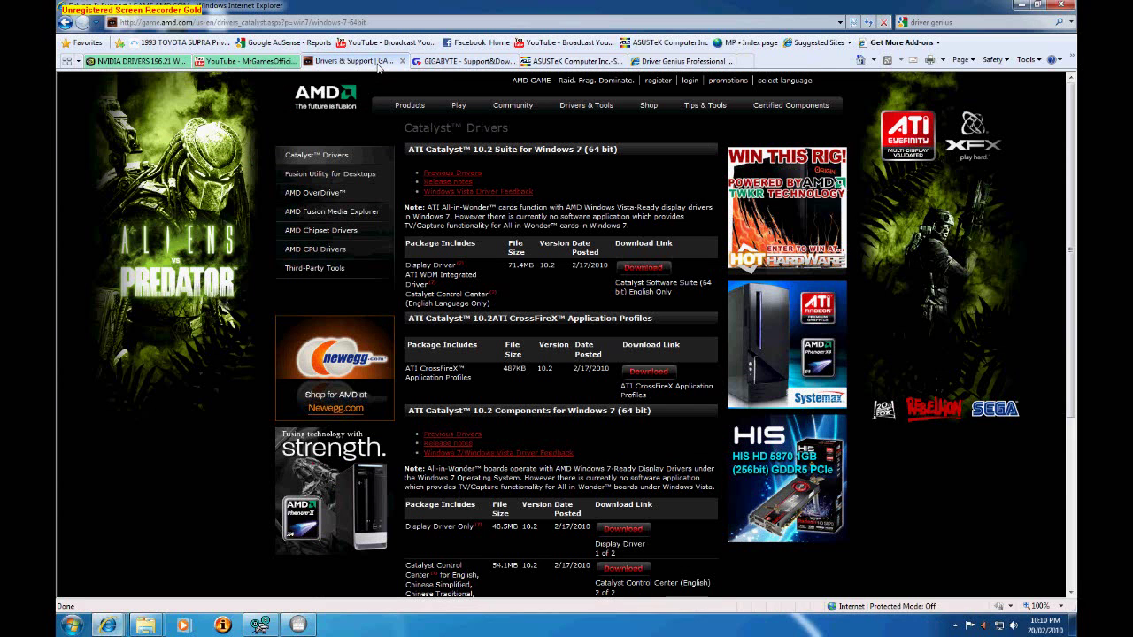